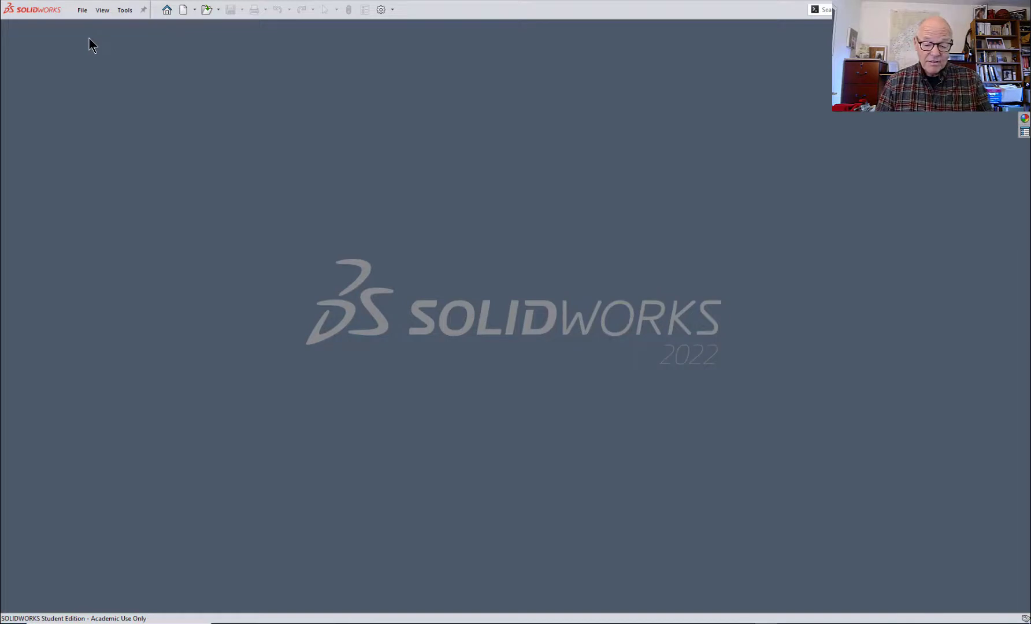
- In the Open dialog, browse Graded > Caster Parts and the Mod 4 - Thin Extrude and Fasteners folder
left_click(82, 12)
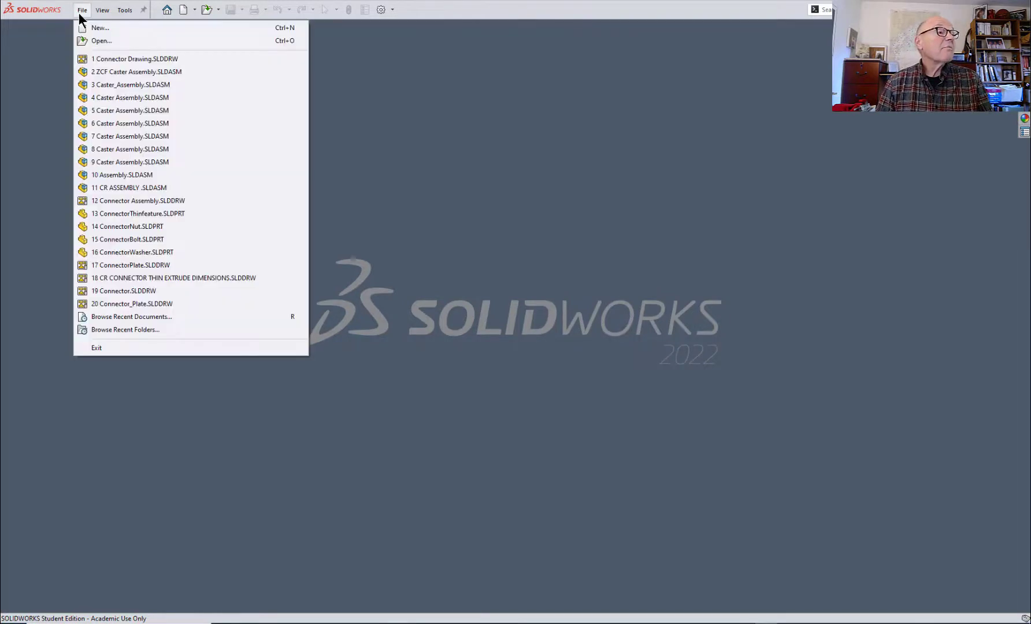
left_click(94, 40)
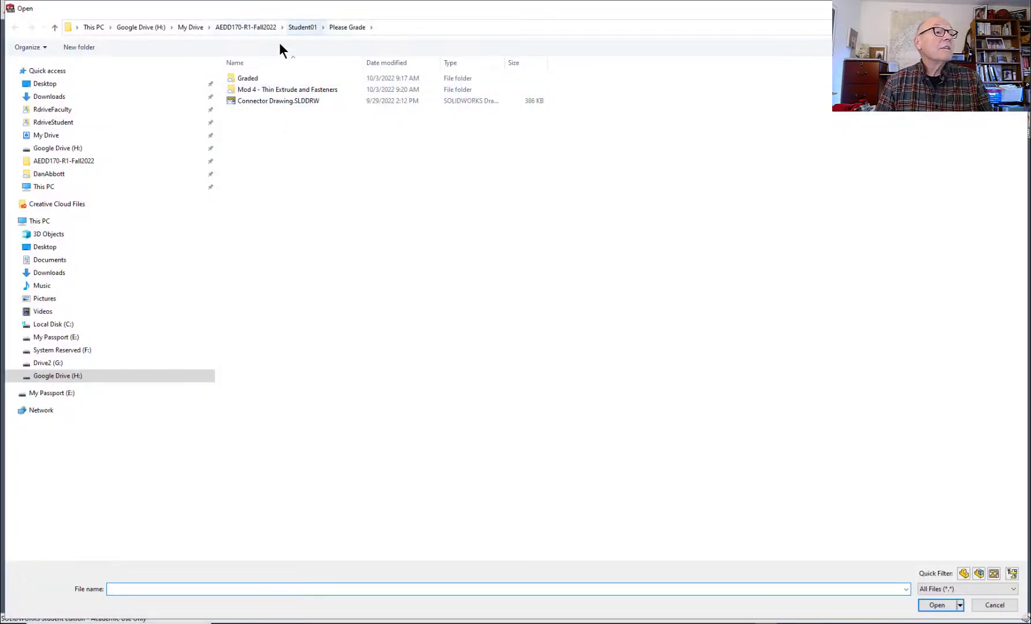
left_click(249, 79)
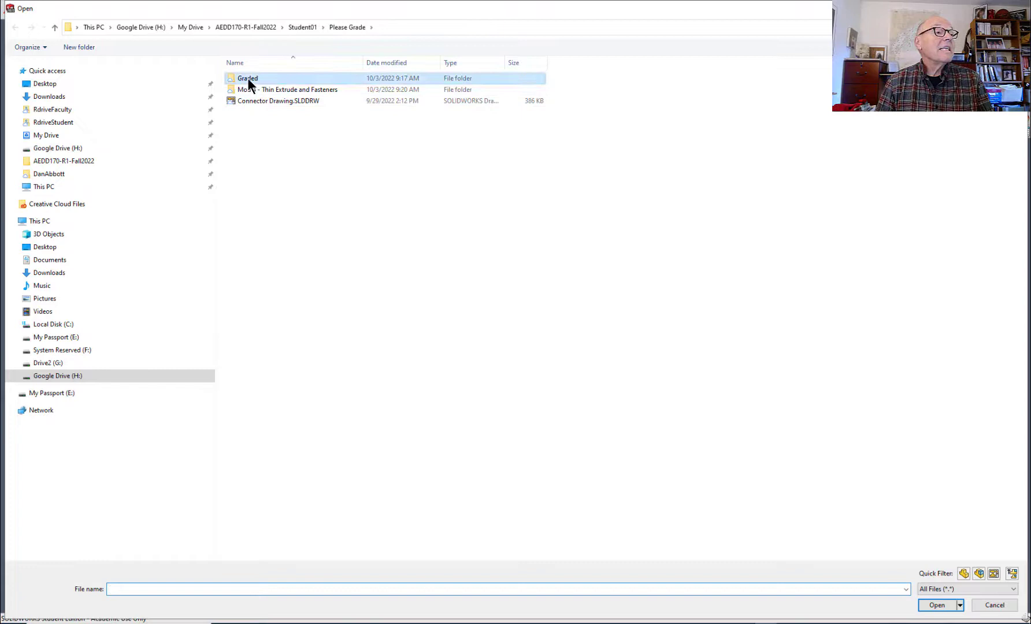
double_click(247, 79)
double_click(251, 78)
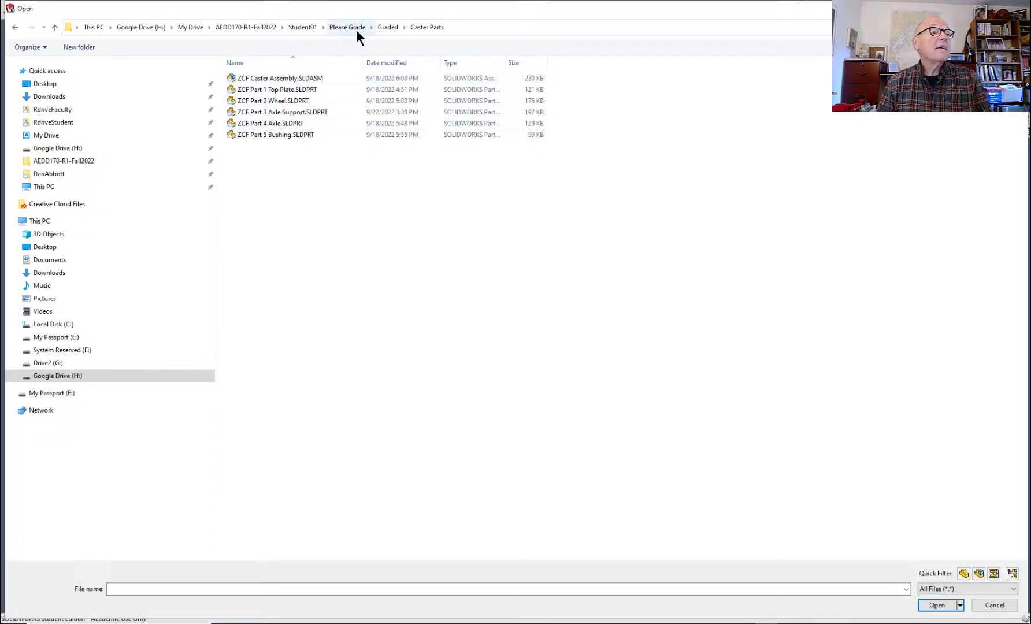
left_click(392, 25)
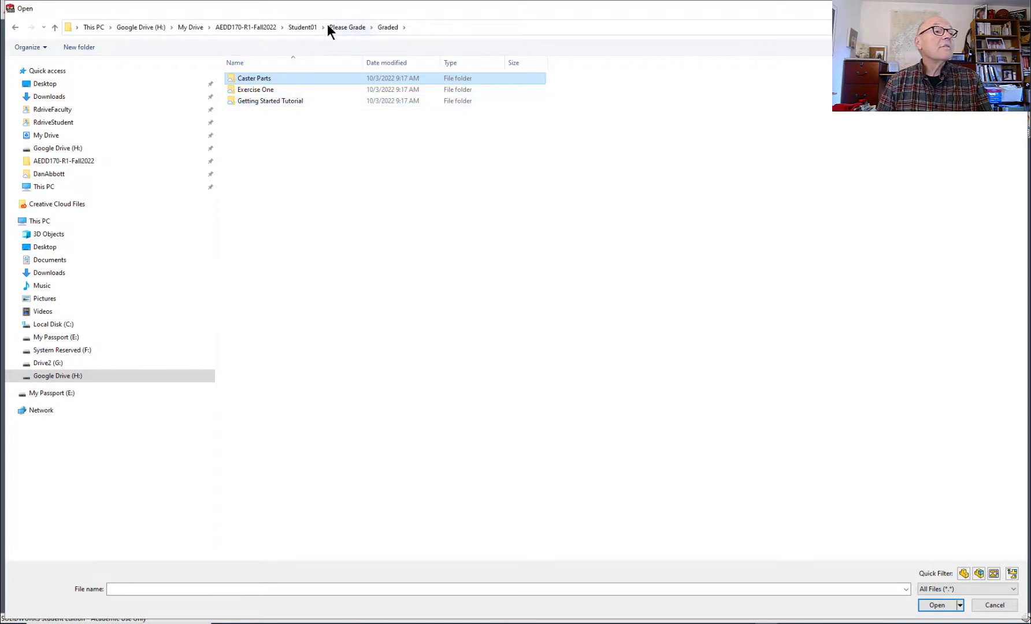
left_click(303, 27)
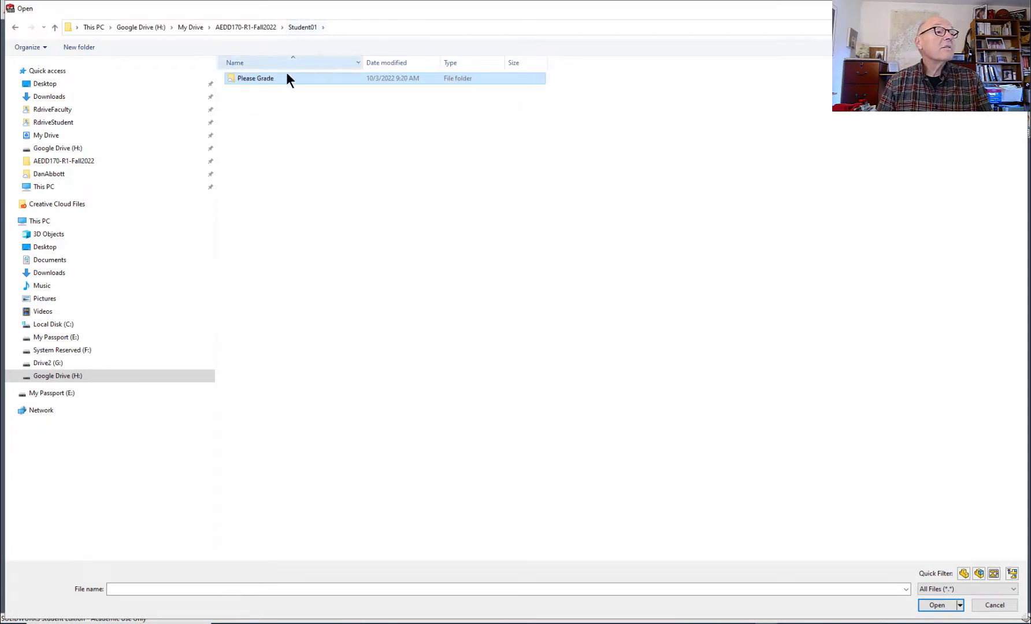
double_click(256, 80)
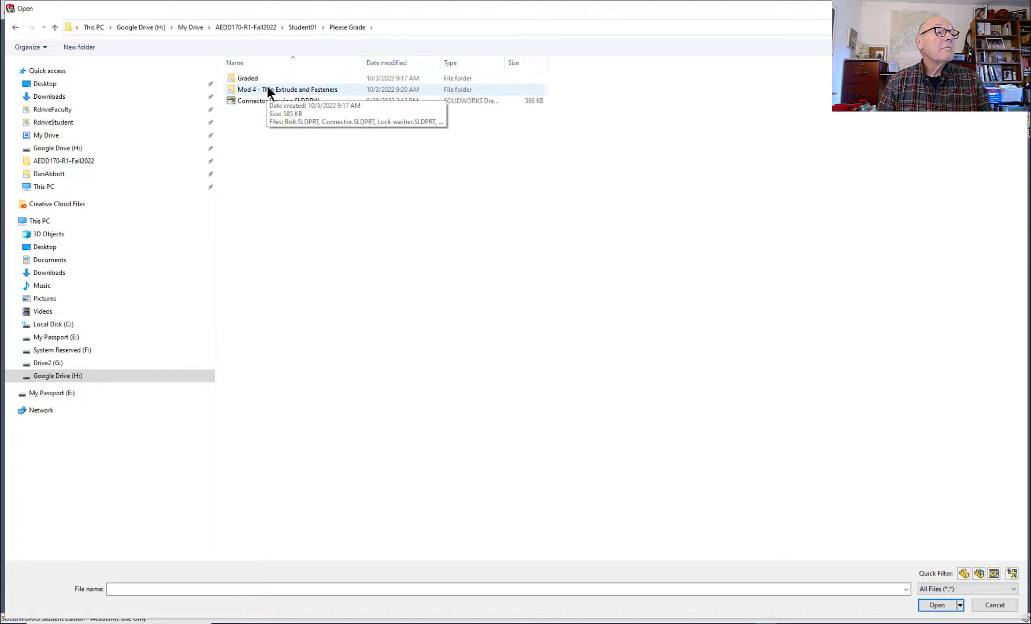
double_click(265, 90)
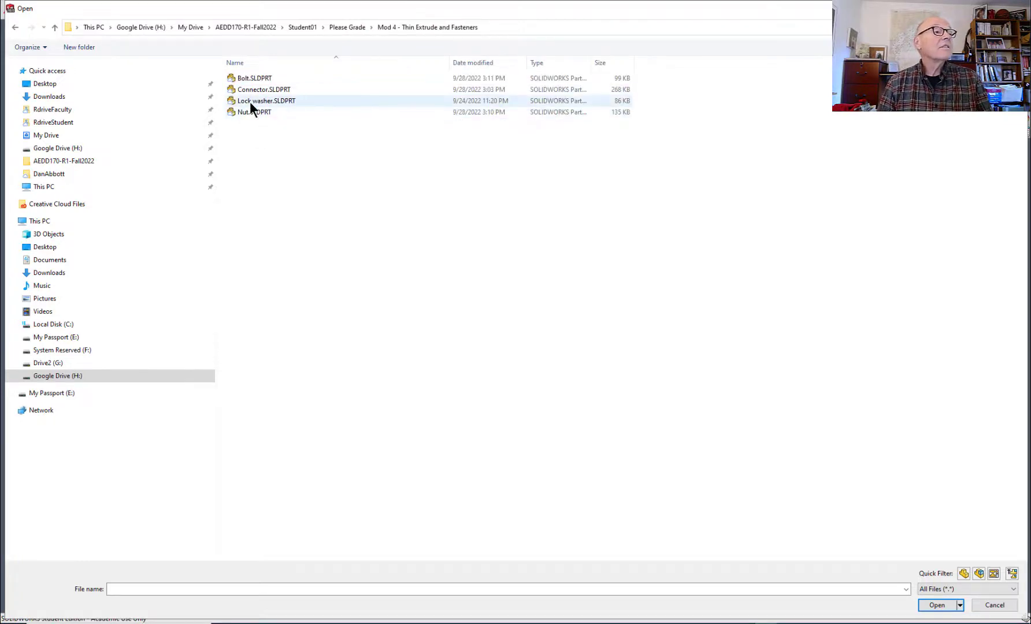
- Return to Graded > Caster Parts and open ZCF Caster Assembly.SLDASM
left_click(356, 28)
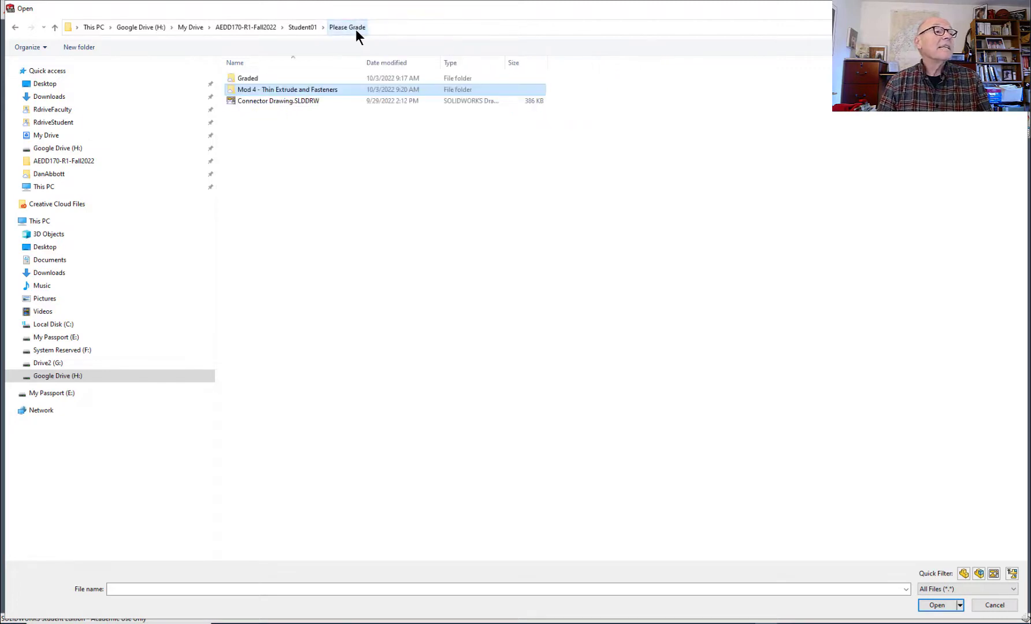
double_click(244, 78)
double_click(259, 78)
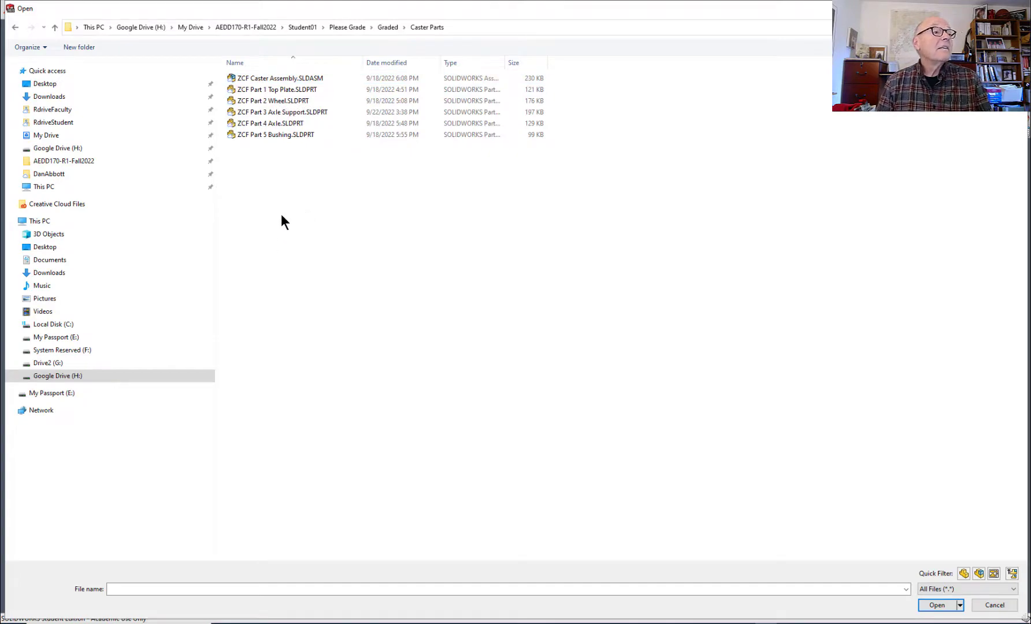
double_click(279, 79)
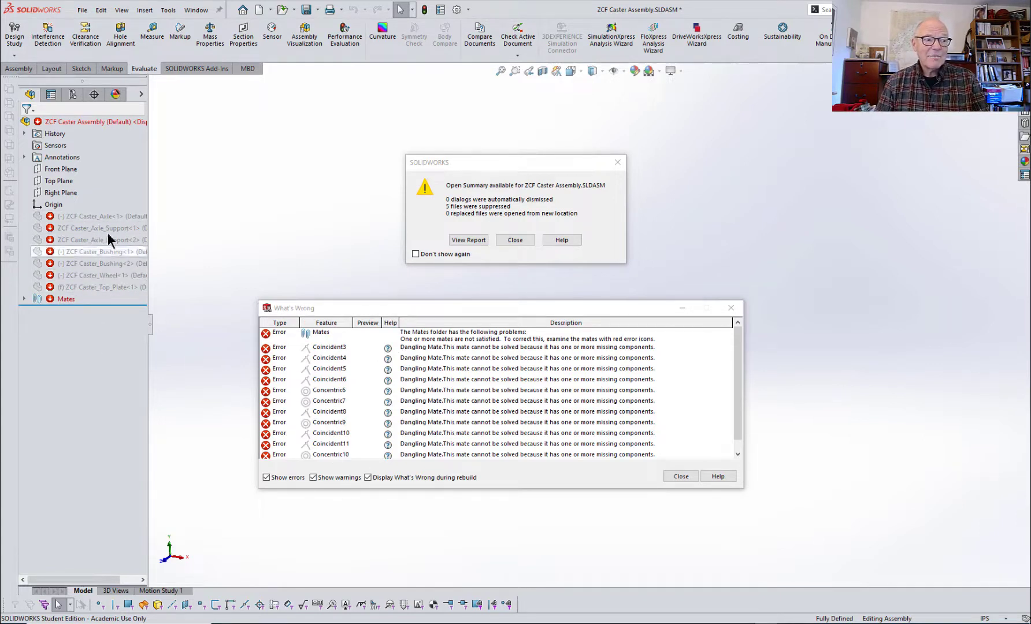
- Dismiss the mate-error list, review the report of five missing component files, then close it
left_click(690, 478)
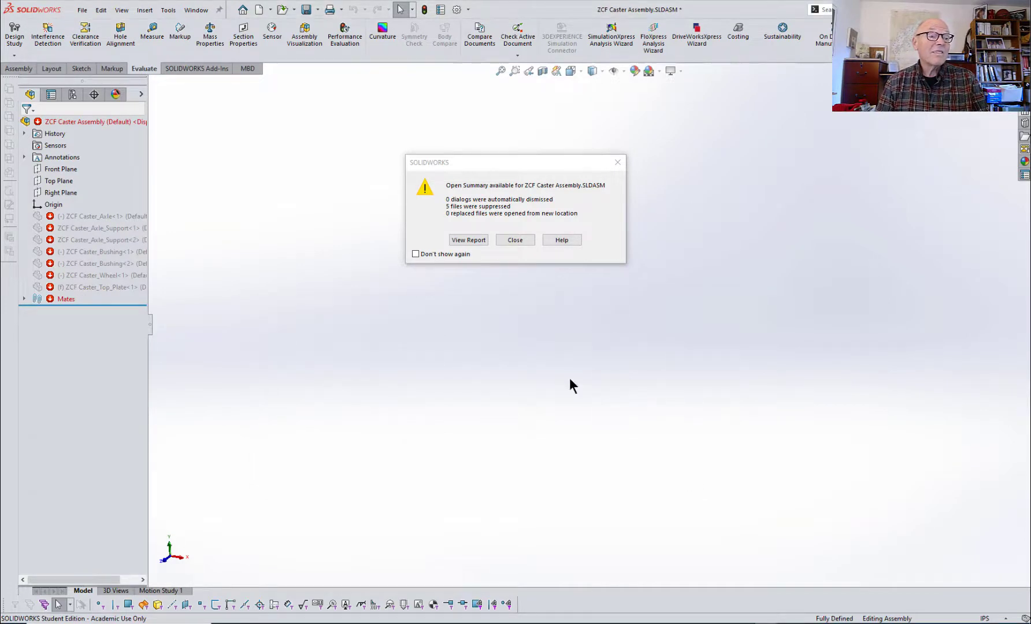
left_click(468, 240)
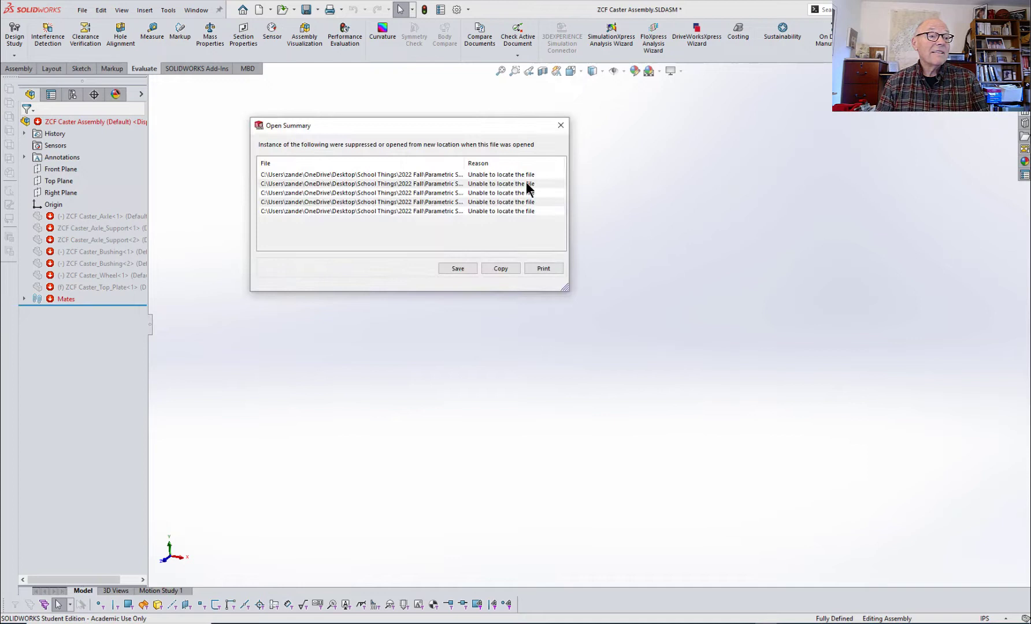
left_click(560, 125)
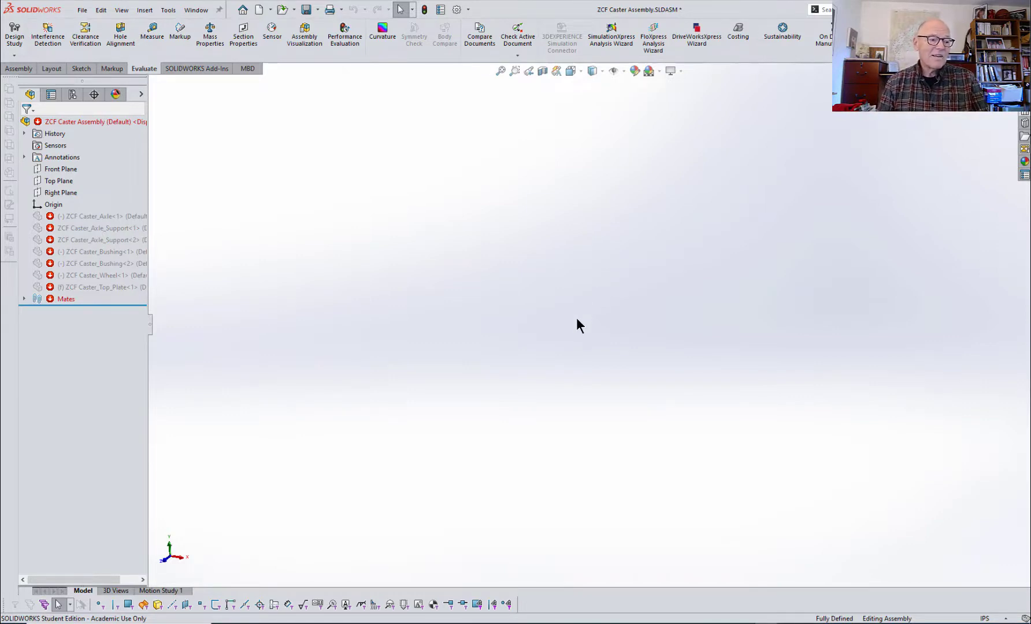
left_click(293, 616)
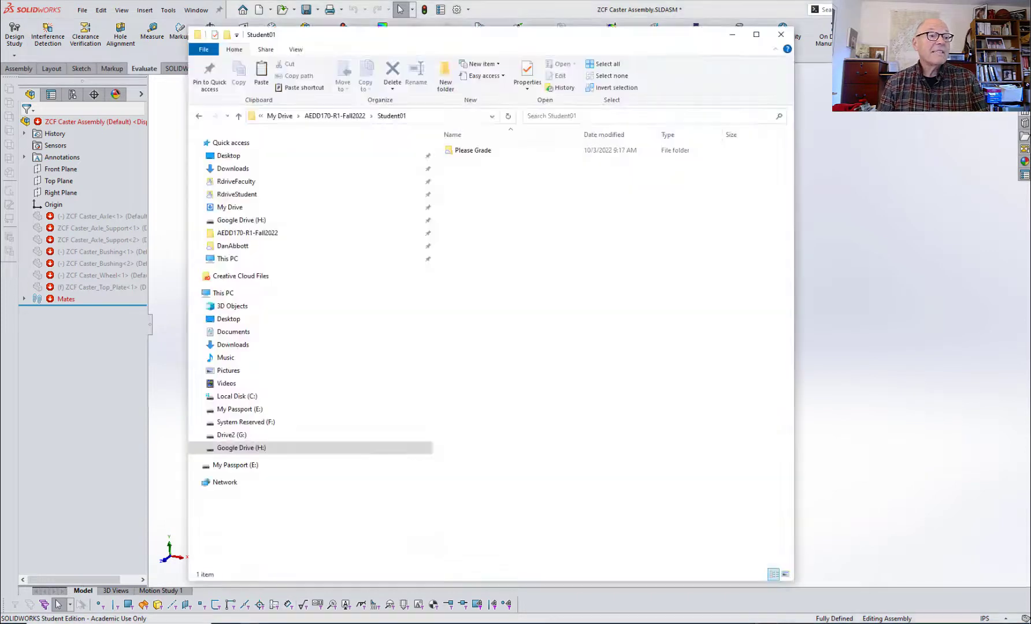
double_click(468, 151)
double_click(471, 150)
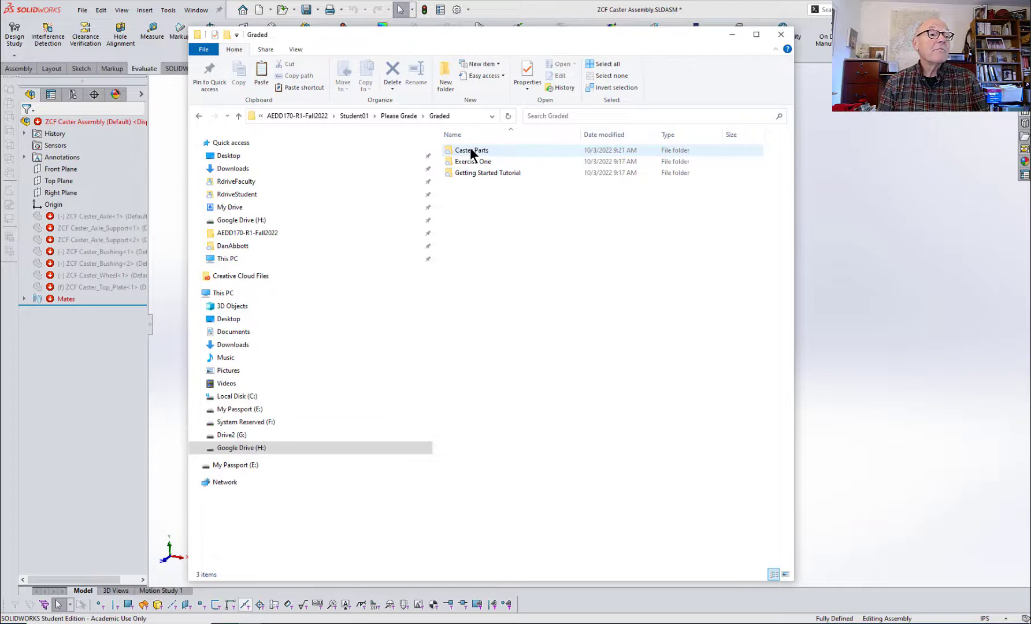
double_click(472, 152)
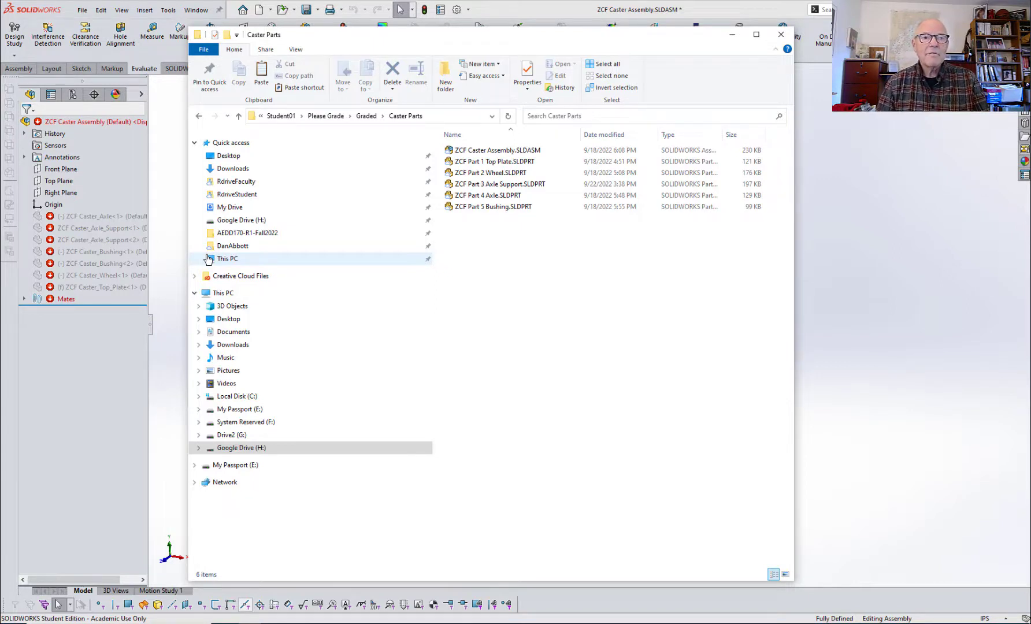
left_click(784, 36)
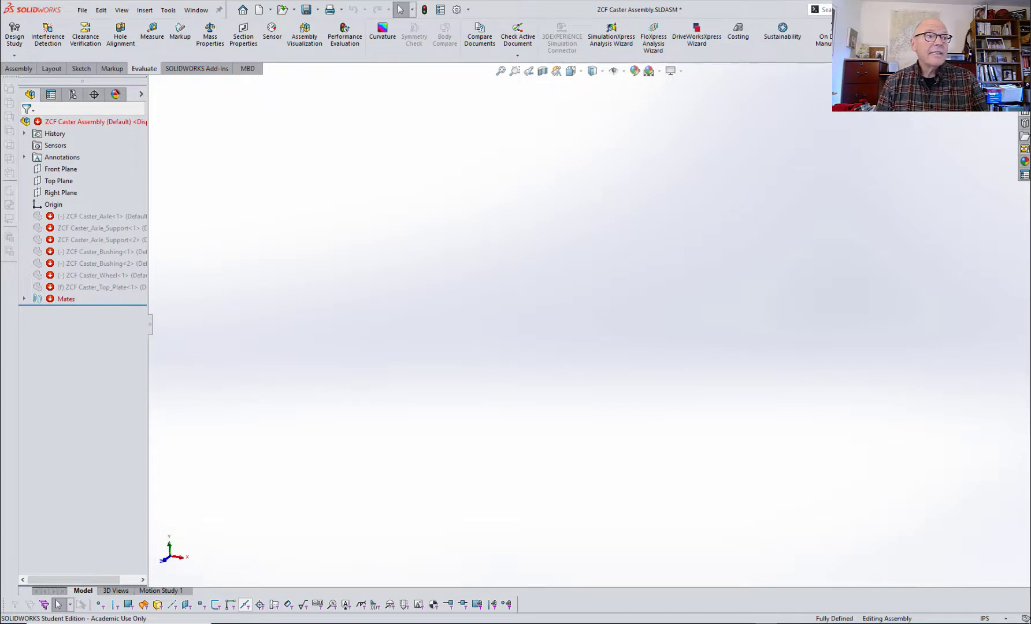
- Open Backup of Spring2022.SLDASM from My Drive > RdriveFaculty > AEDD-170 > Caster2021 and rebuild it
left_click(82, 10)
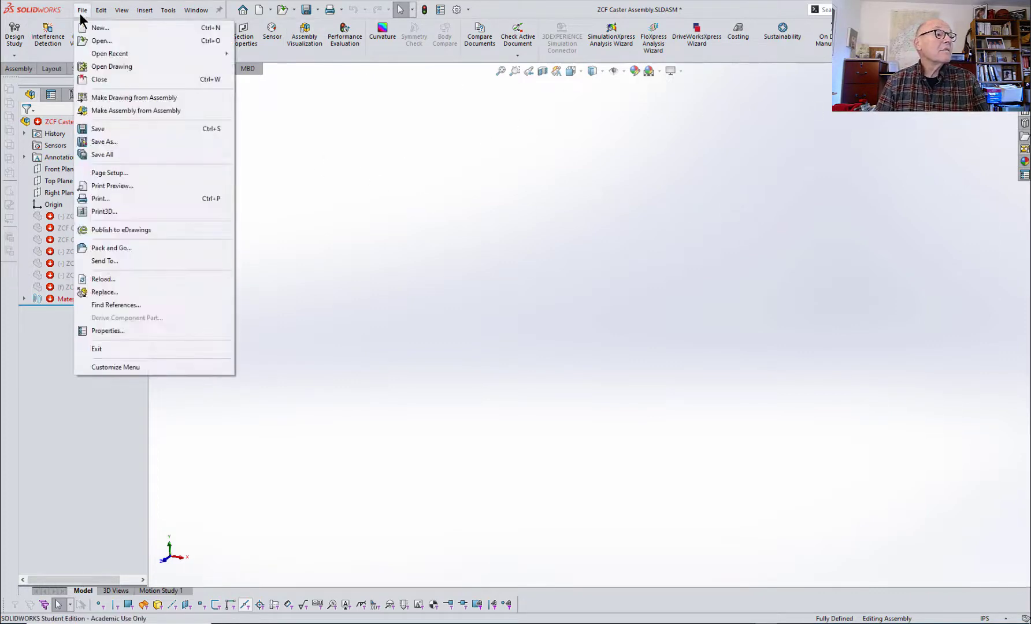
left_click(103, 42)
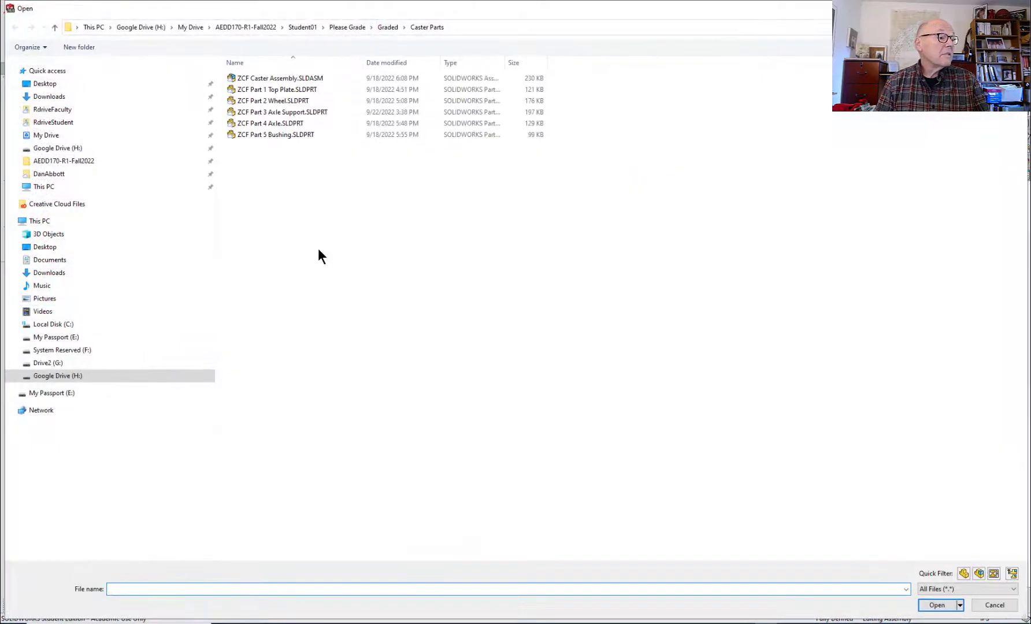
left_click(73, 376)
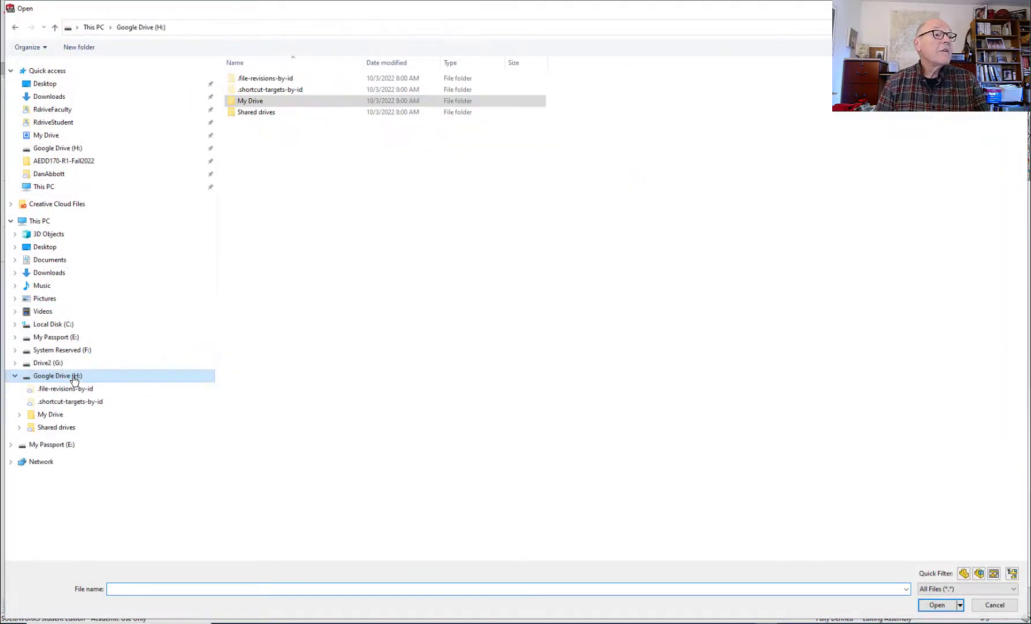
double_click(240, 102)
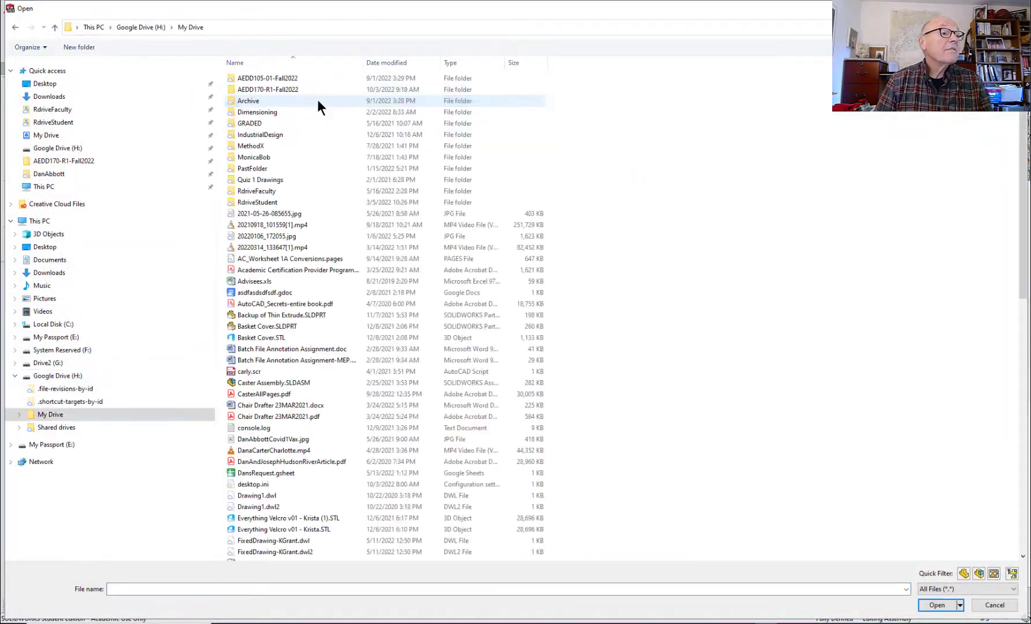
double_click(263, 190)
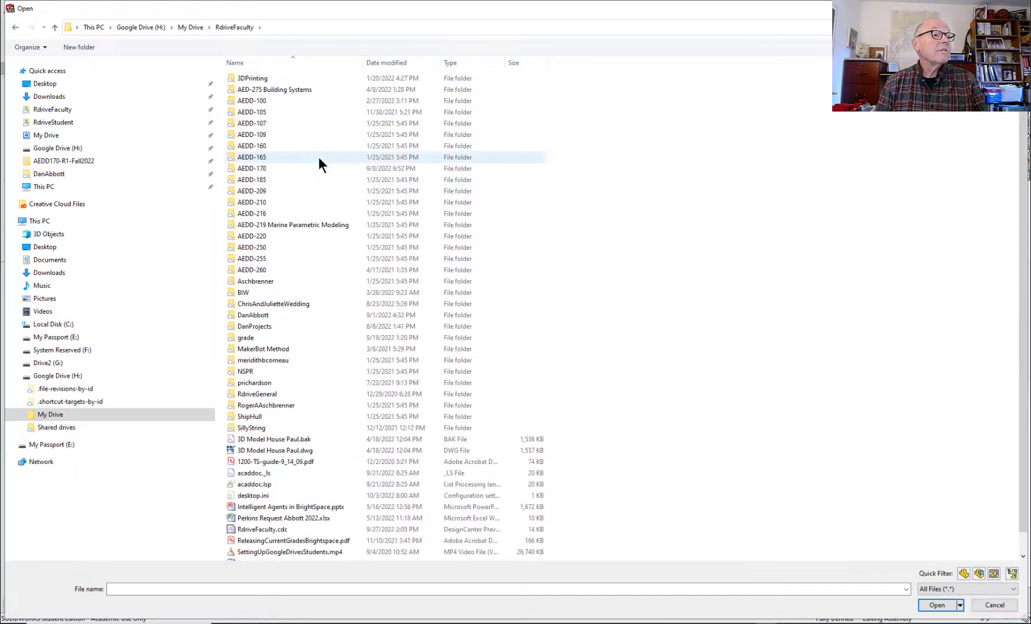
double_click(265, 168)
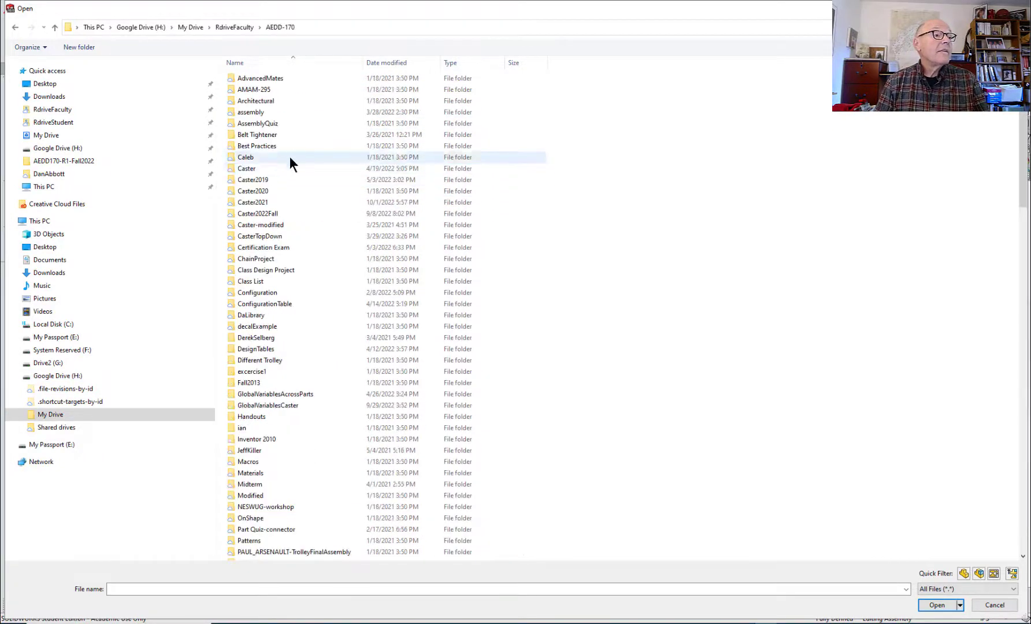
left_click(262, 203)
double_click(261, 203)
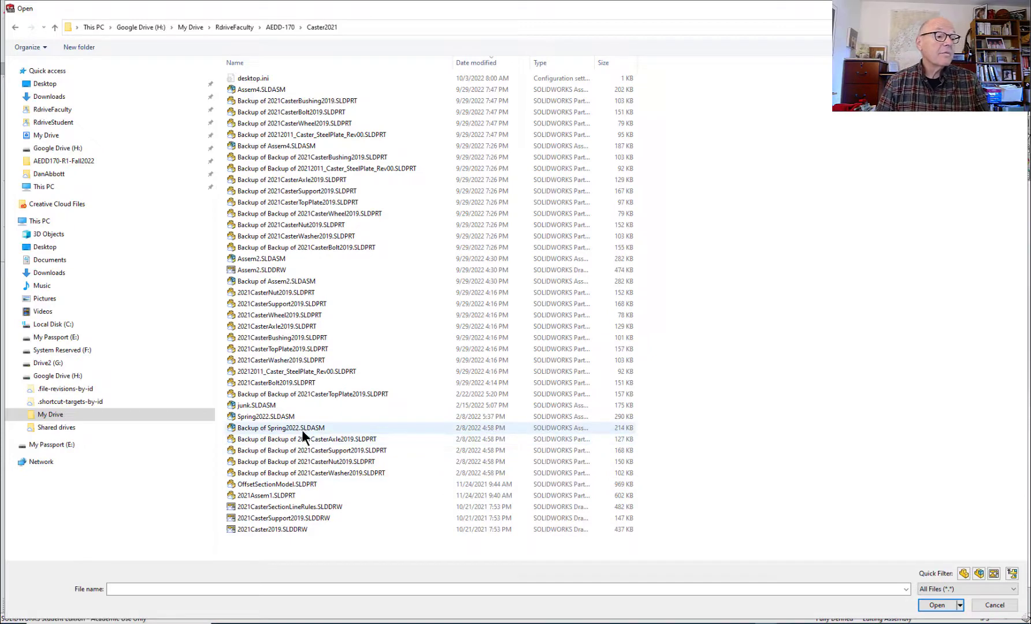
key("Escape")
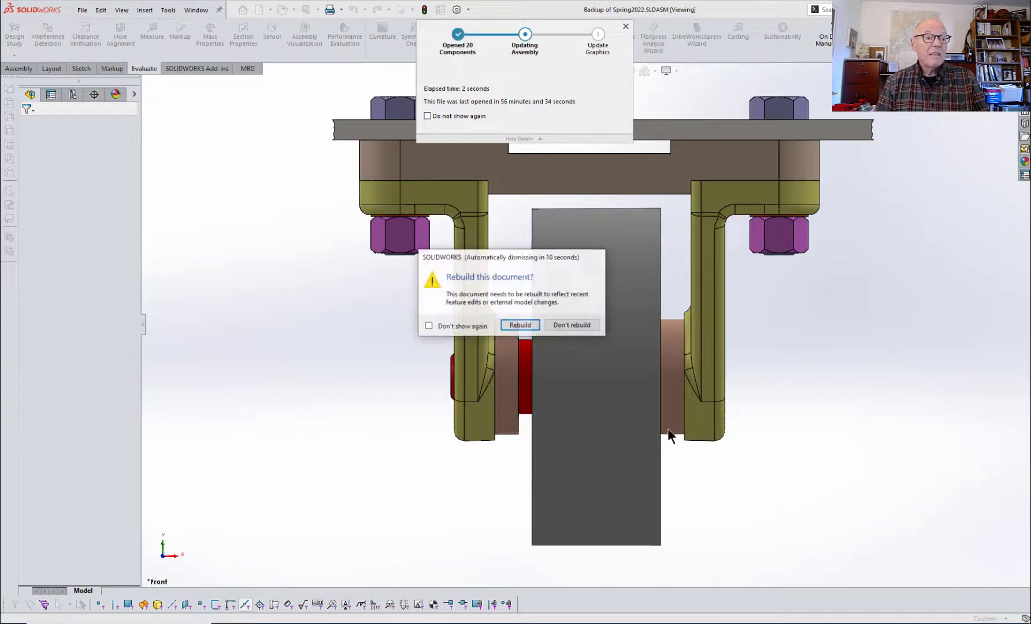
left_click(519, 325)
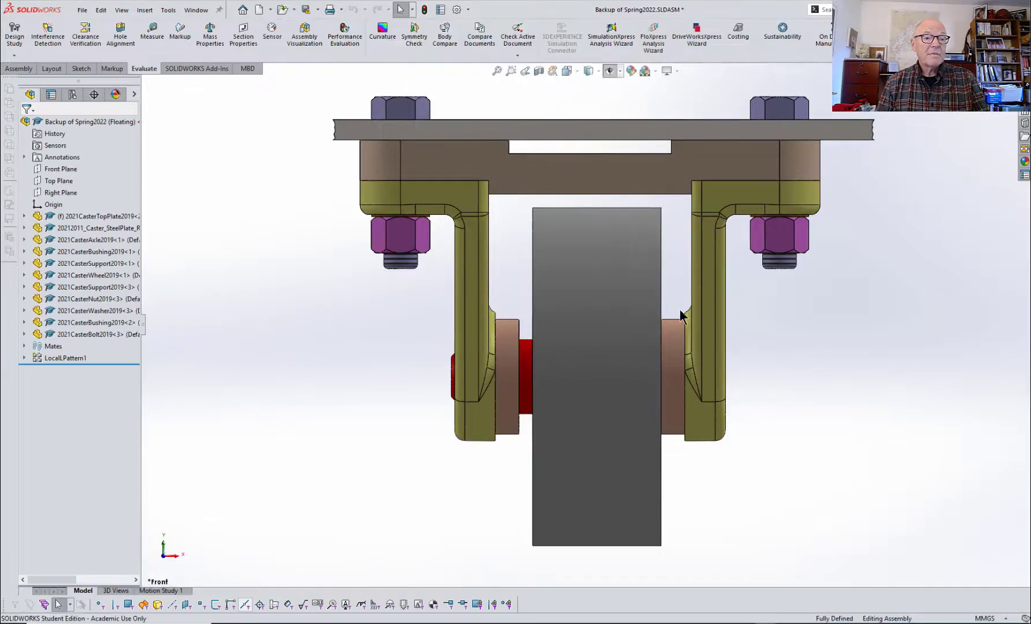
- Orbit the caster assembly into a 3-D isometric view
middle_click_drag(764, 351, 724, 391)
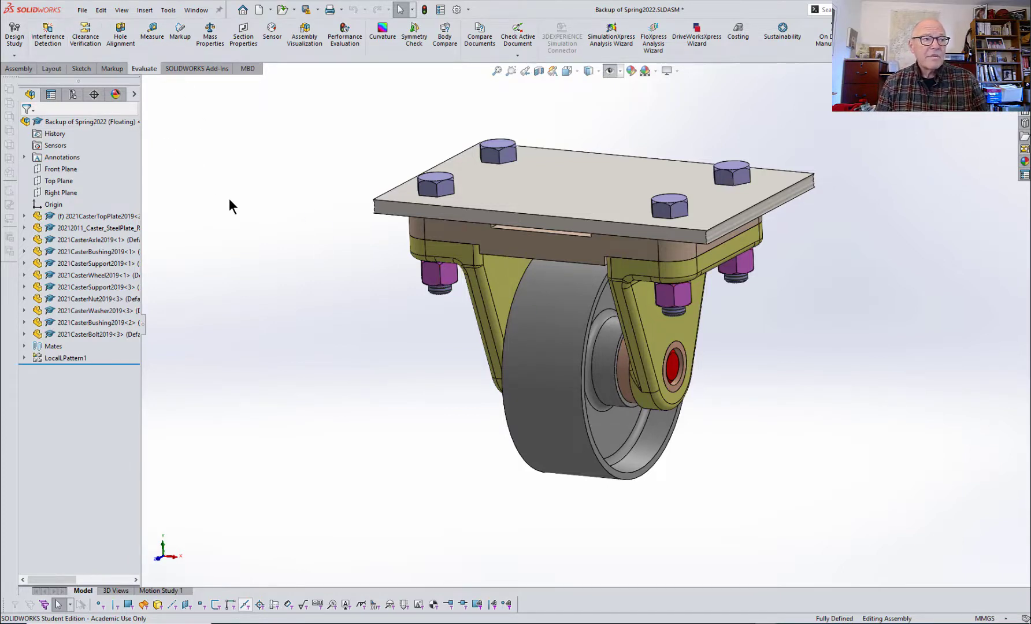
left_click(83, 10)
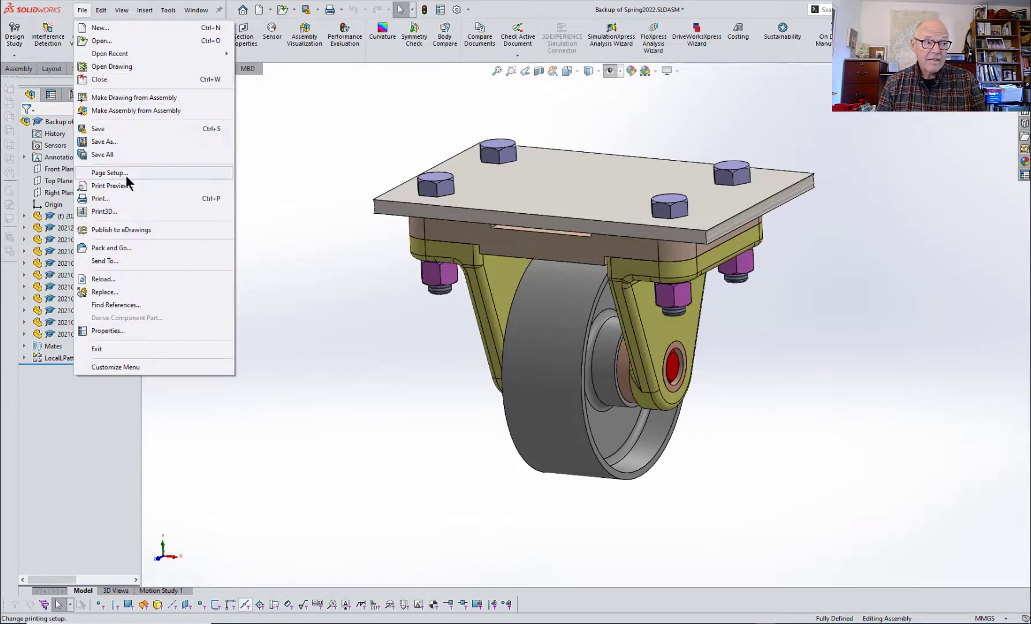
- Launch Pack and Go for the caster's 10 files and browse for a destination folder
left_click(106, 248)
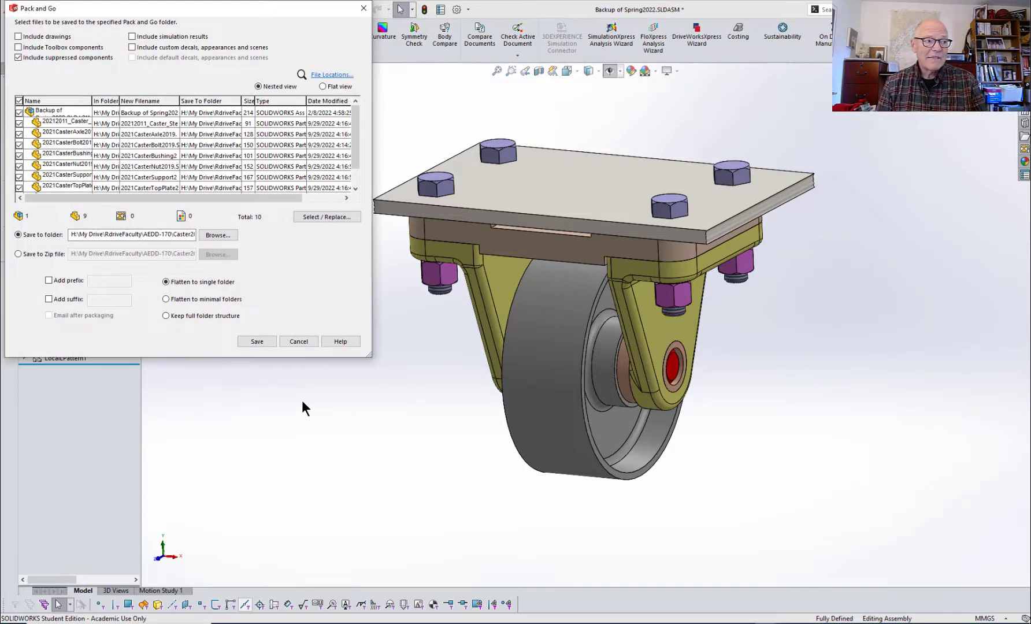
left_click(214, 235)
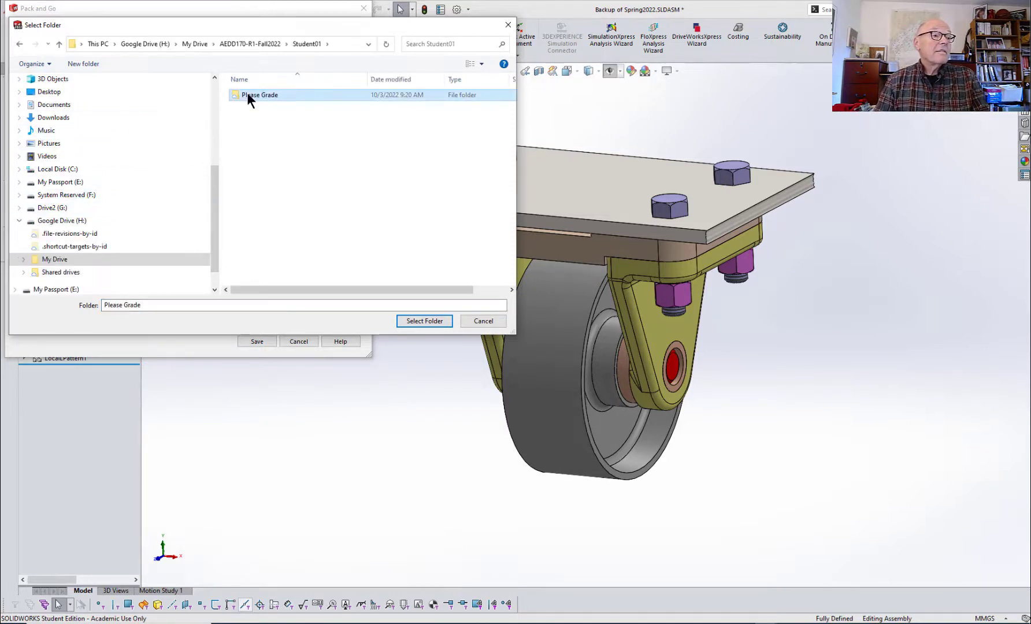
- Create a new folder named CasterProject inside Please Grade
double_click(246, 93)
right_click(272, 161)
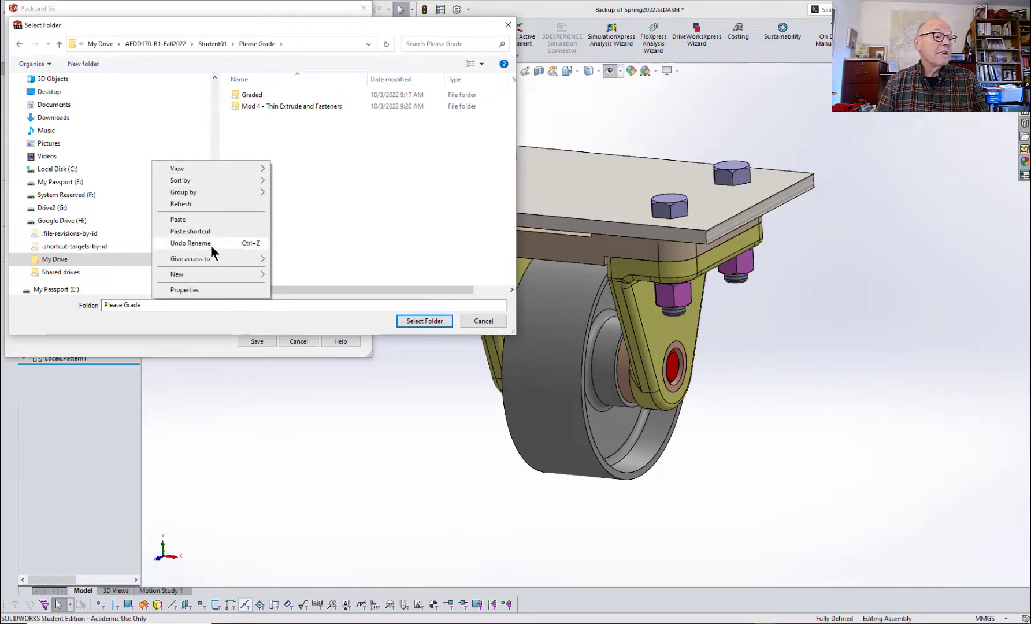
mouse_move(198, 278)
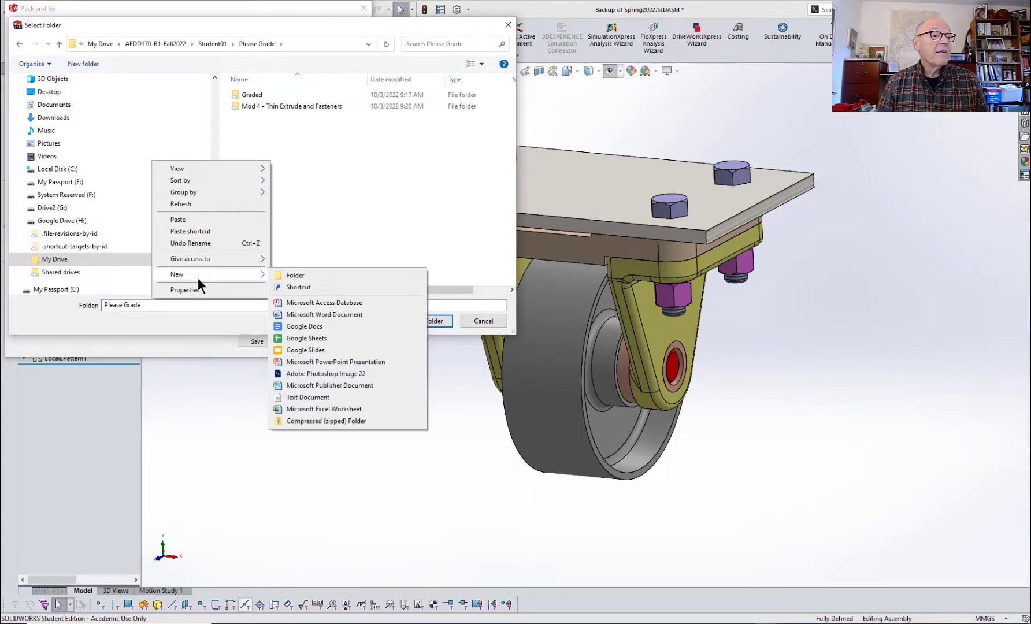
mouse_move(258, 275)
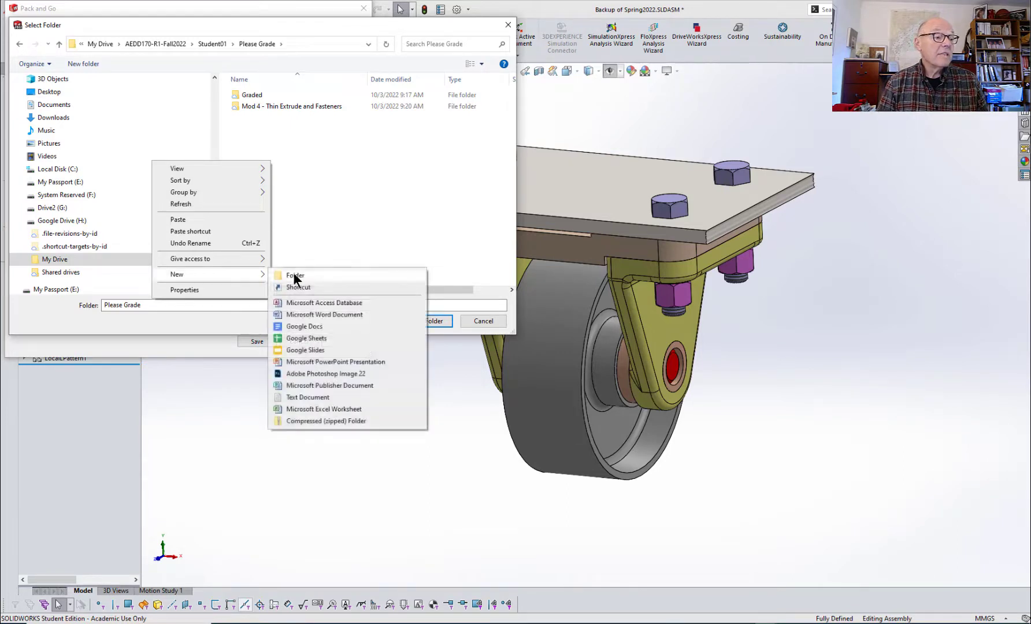
left_click(295, 276)
type("Cas")
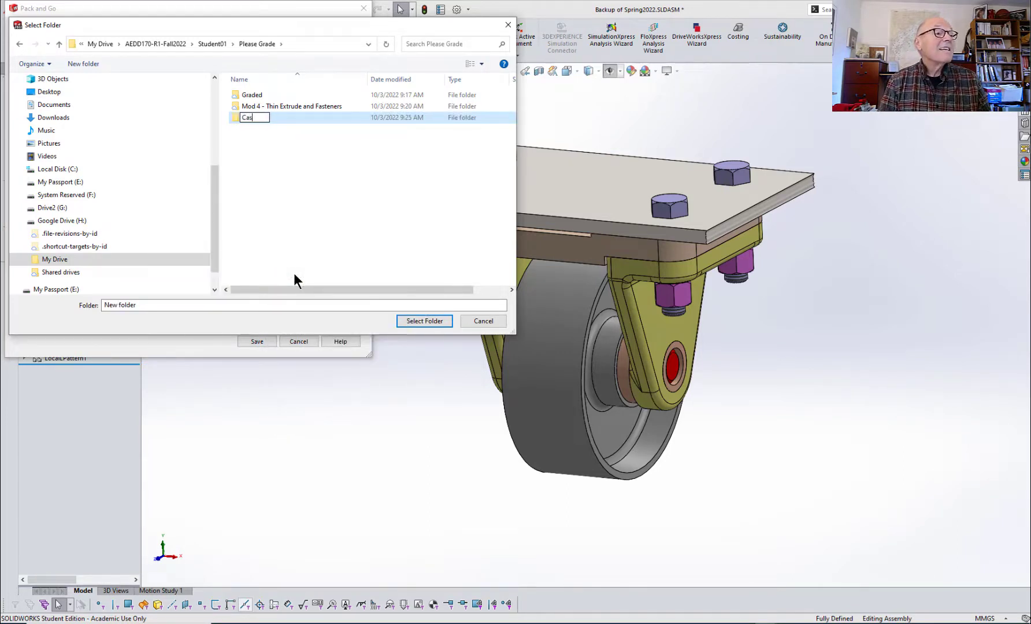
type("terProject")
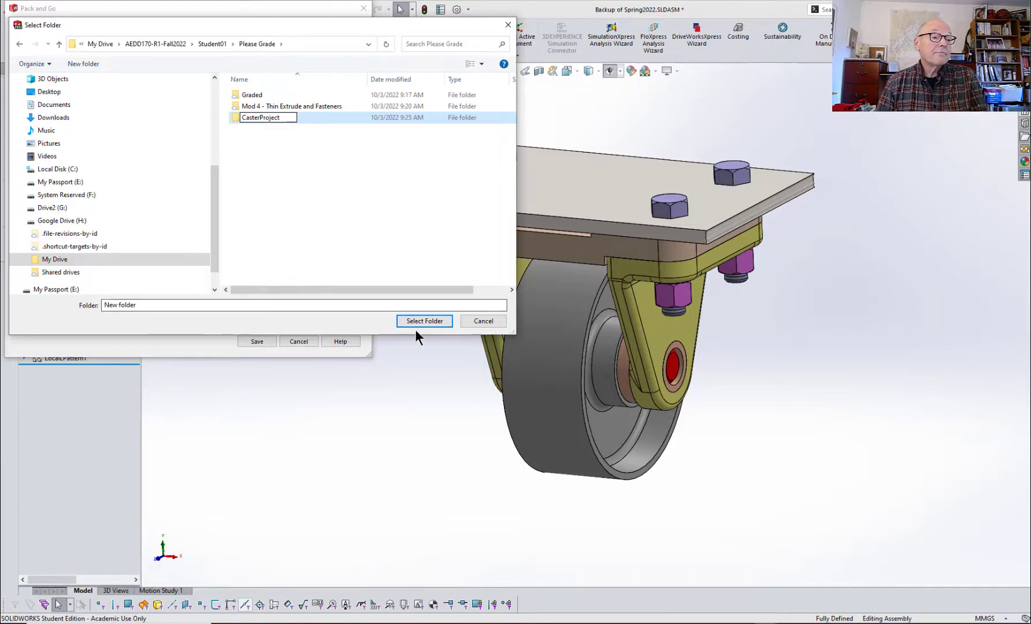
left_click(437, 322)
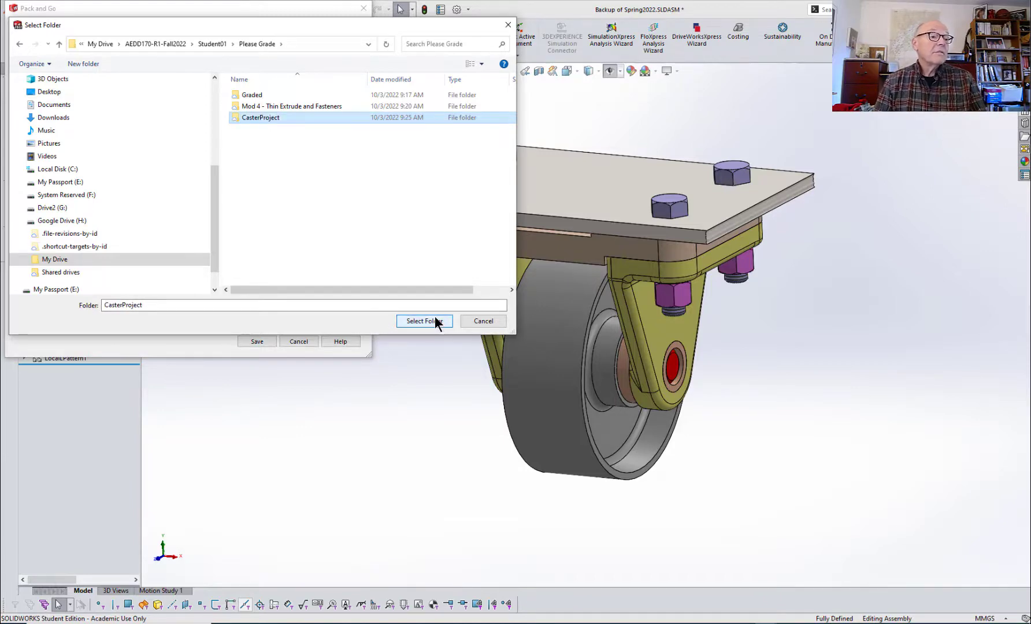
- Pack the assembly and its drawings into the CasterProject folder
left_click(425, 321)
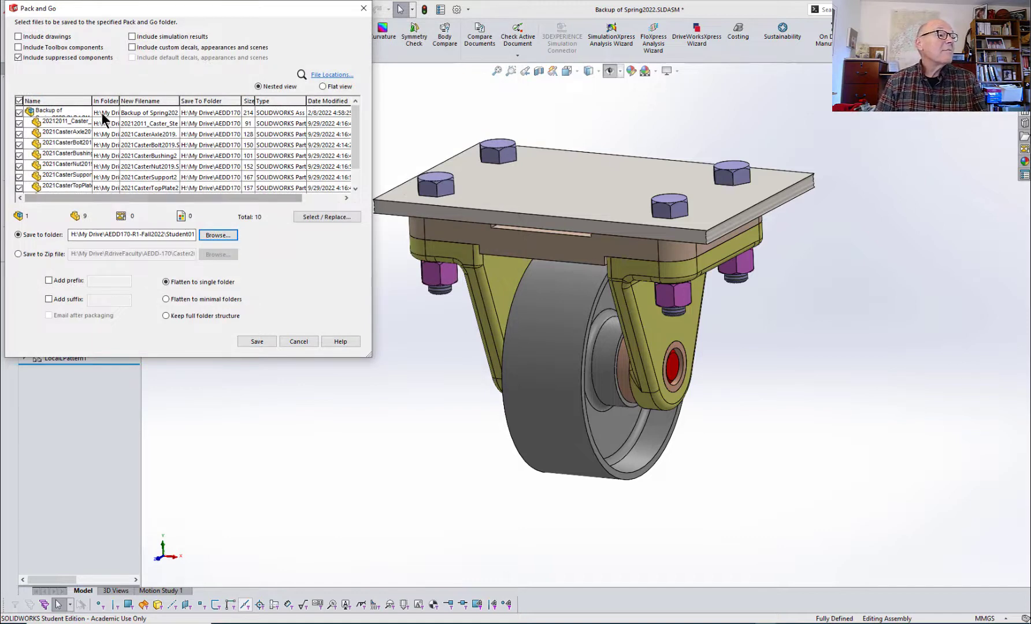
left_click(18, 36)
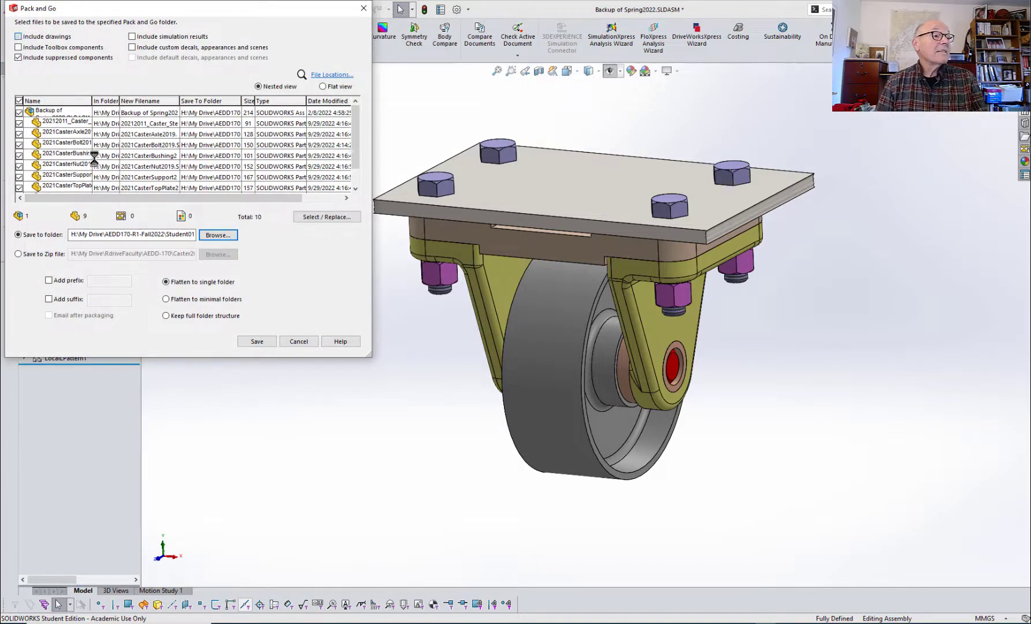
left_click(257, 341)
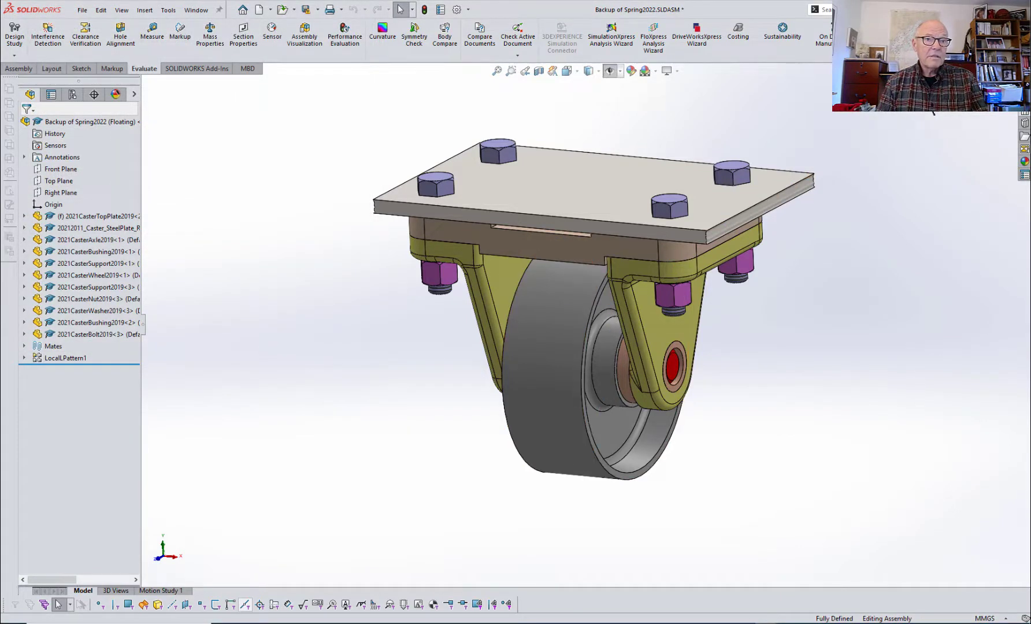
- Close both caster assemblies without saving changes
key("ctrl+w")
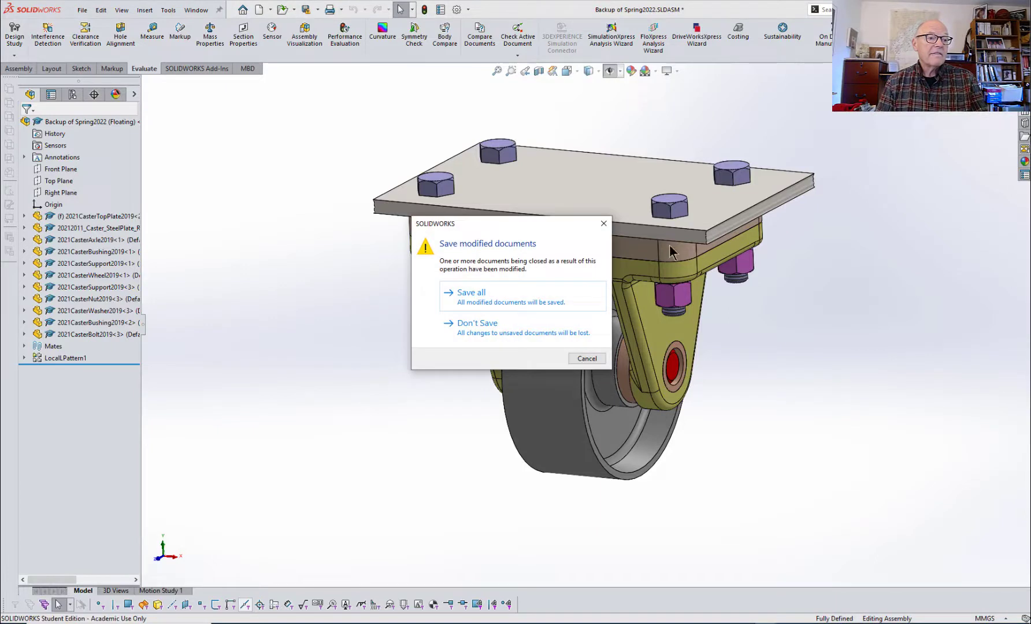
left_click(478, 325)
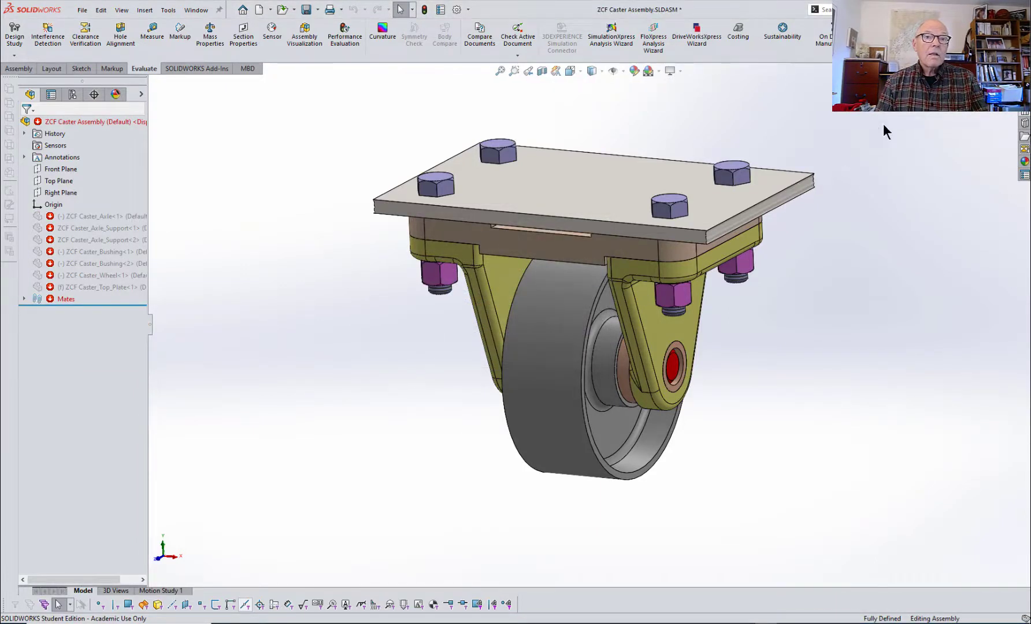
key("ctrl+w")
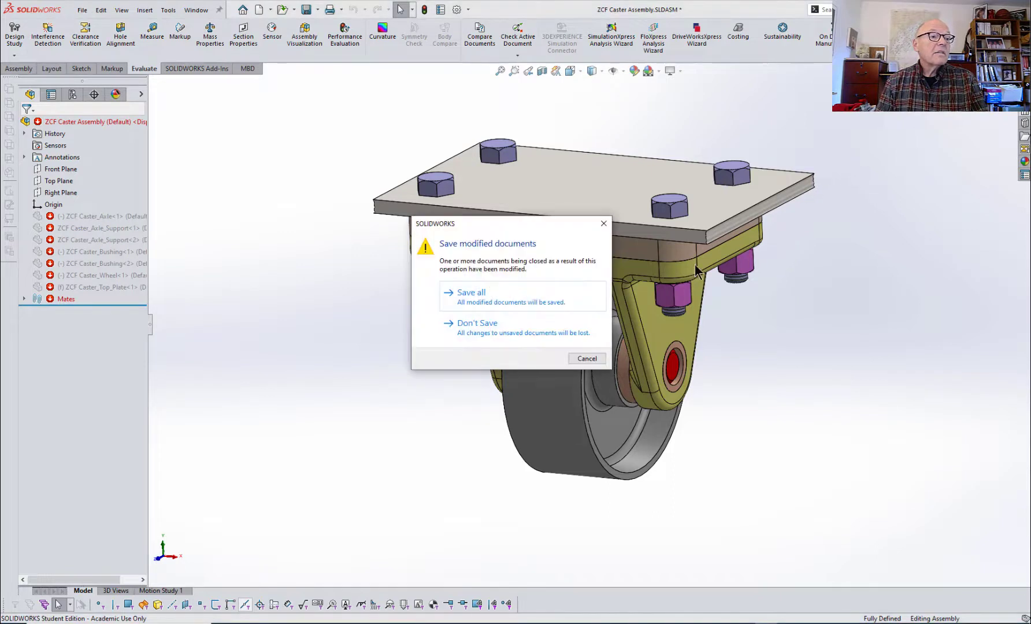
left_click(465, 334)
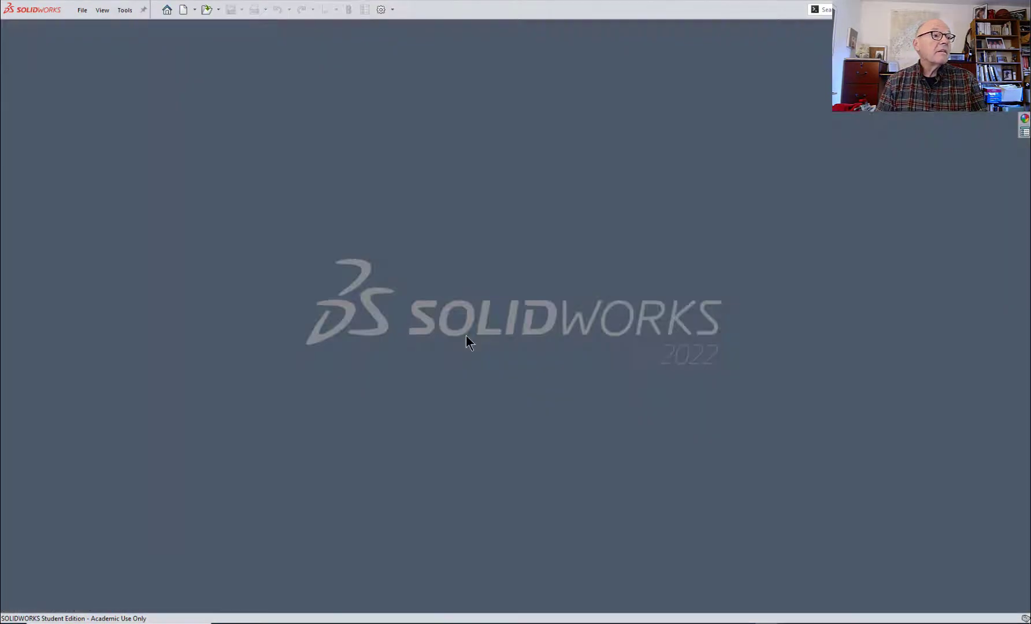
- Open Backup of Spring2022.SLDASM from Please Grade > CasterProject
left_click(82, 10)
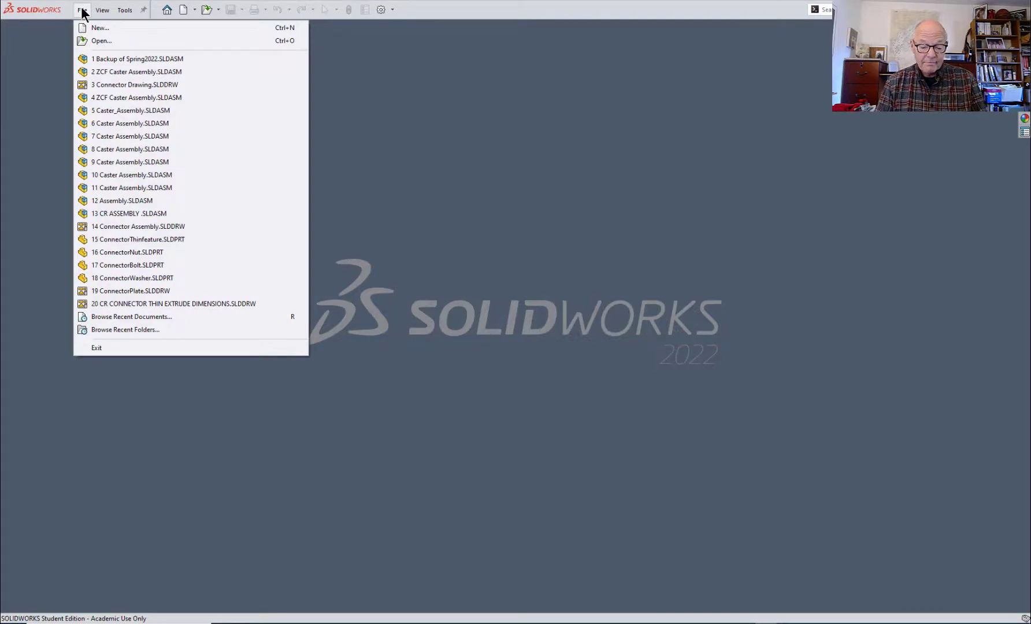
key("ctrl+o")
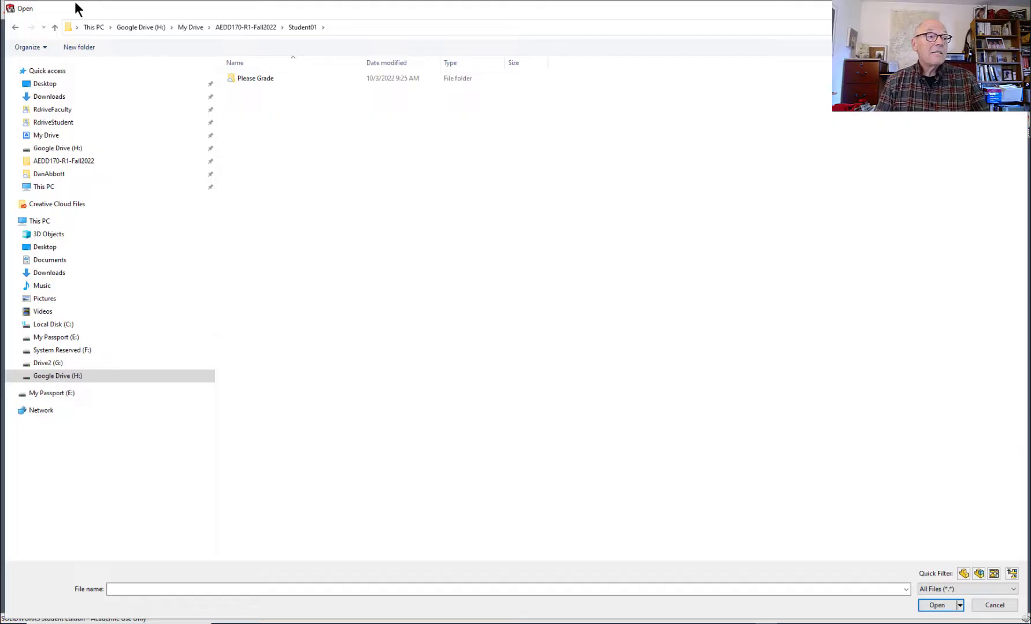
double_click(251, 79)
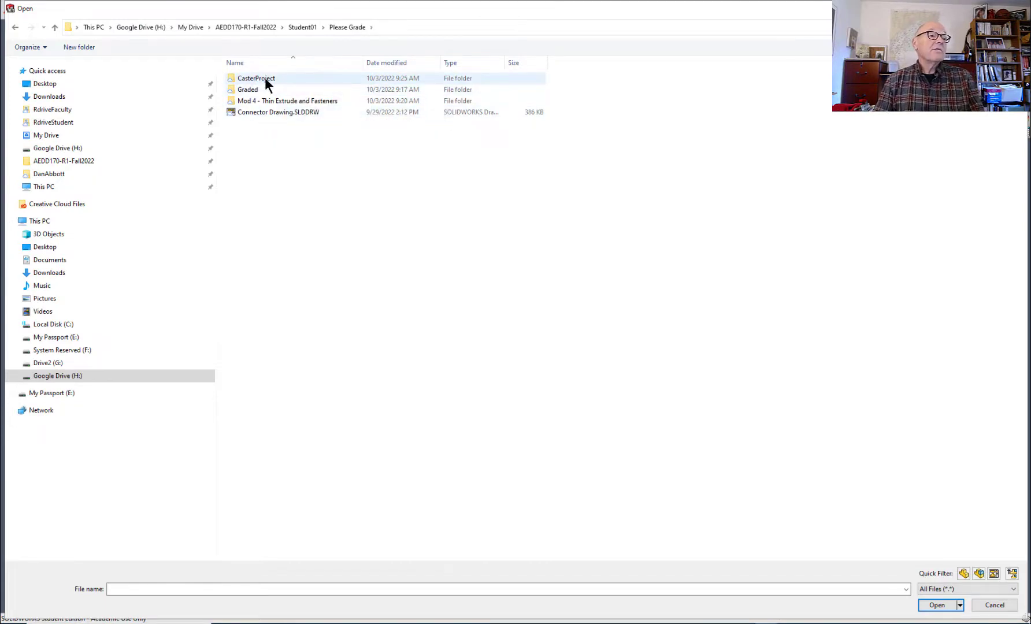
double_click(266, 78)
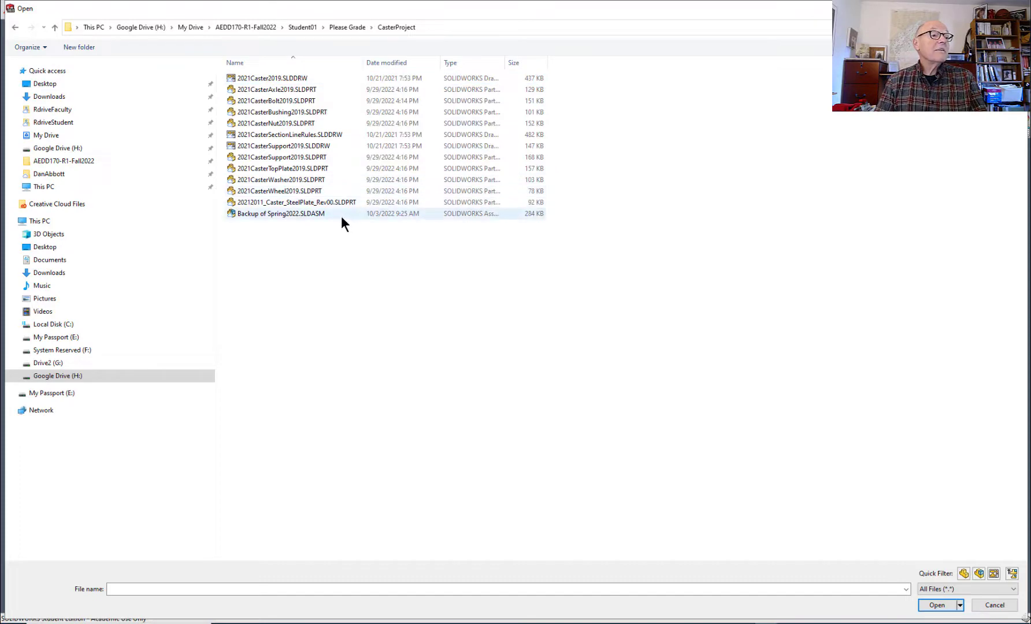
double_click(300, 214)
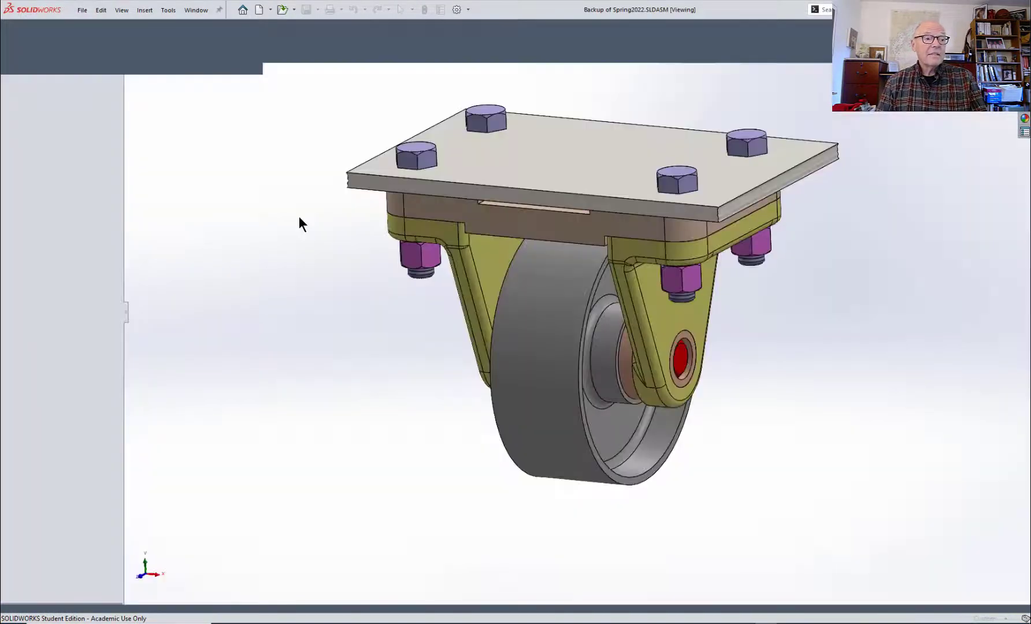